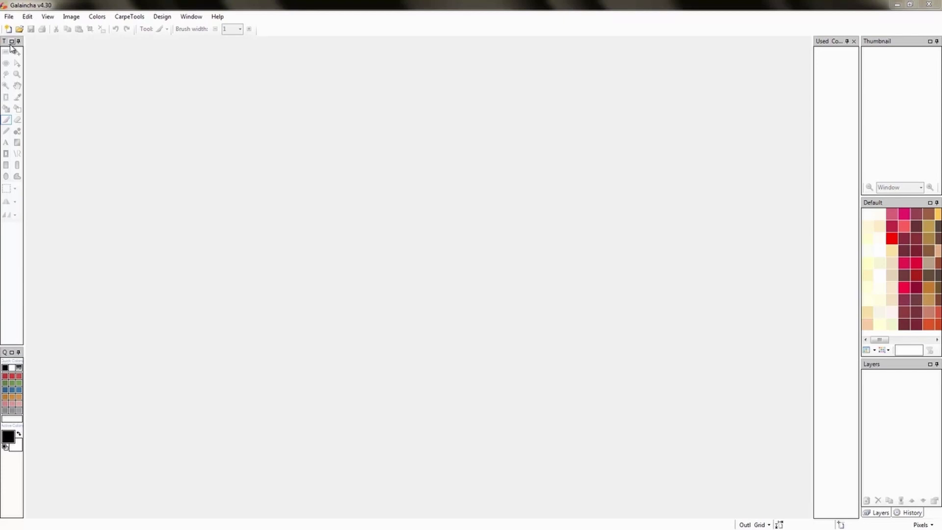
pyautogui.click(9, 16)
pyautogui.click(27, 37)
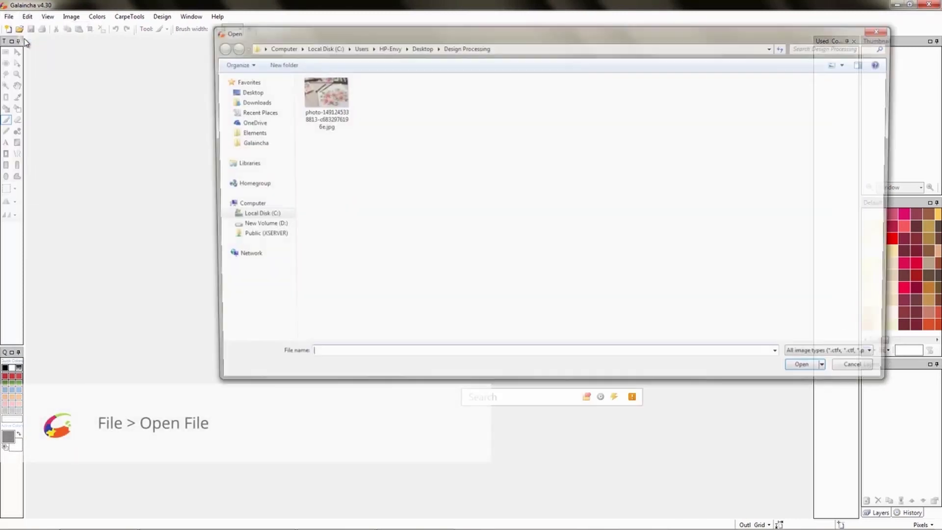
pyautogui.click(320, 109)
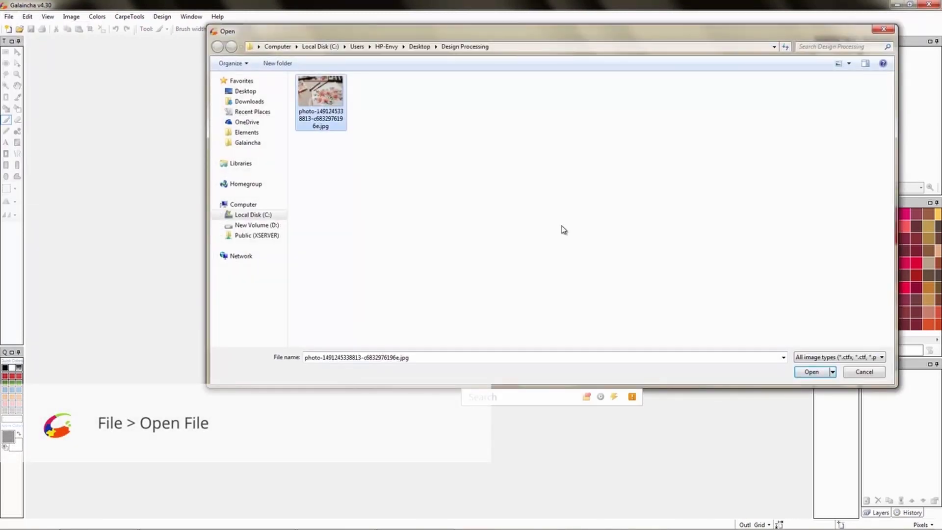
pyautogui.click(811, 371)
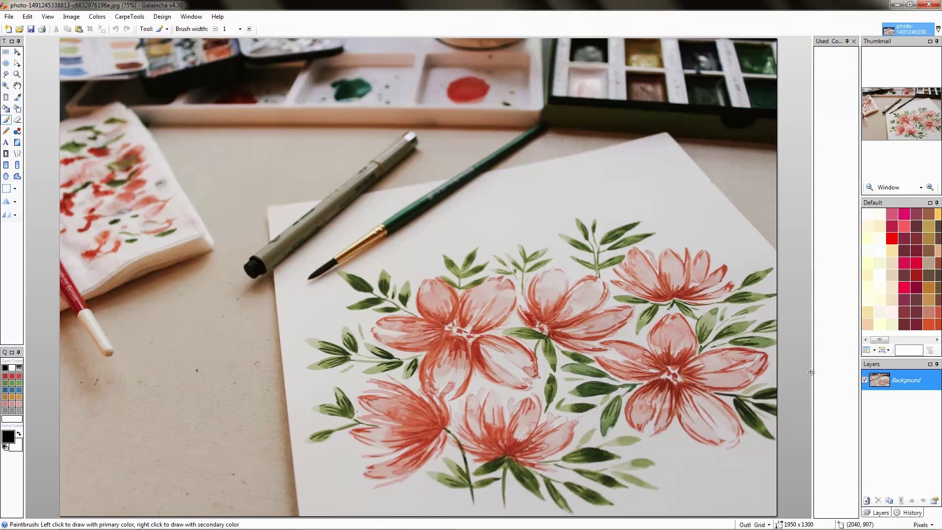
# Rotate the flower photo 90° clockwise into a 1300 x 1950 portrait image.
pyautogui.click(71, 18)
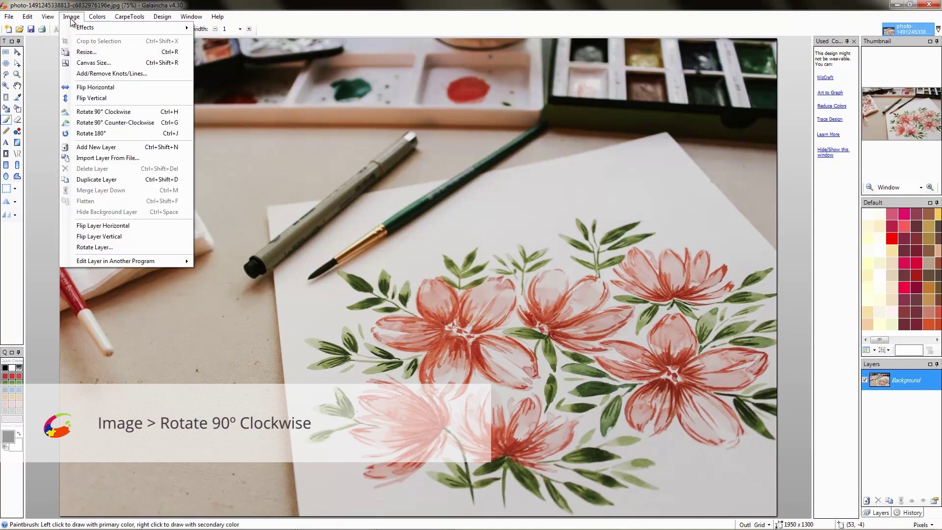
pyautogui.click(89, 112)
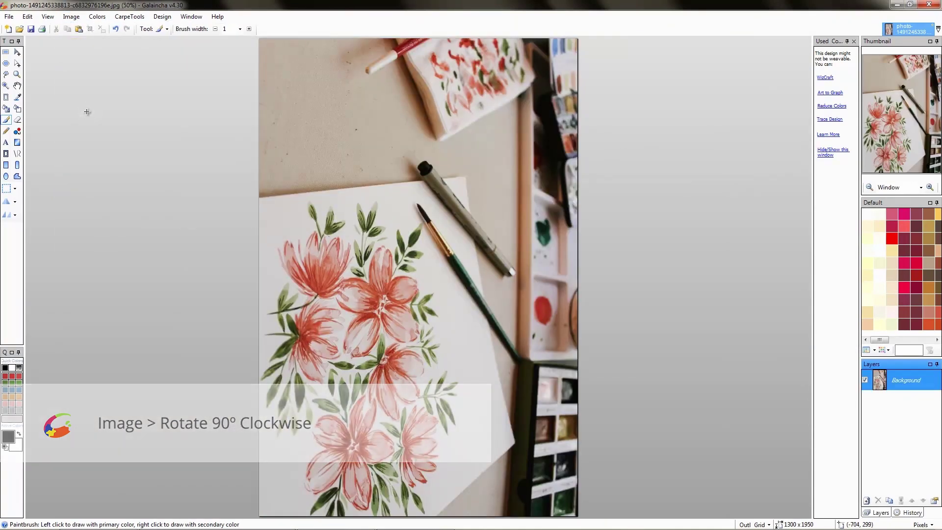
# In the maximized Deperspective tool, mark the four corners of the painted sheet.
pyautogui.click(127, 17)
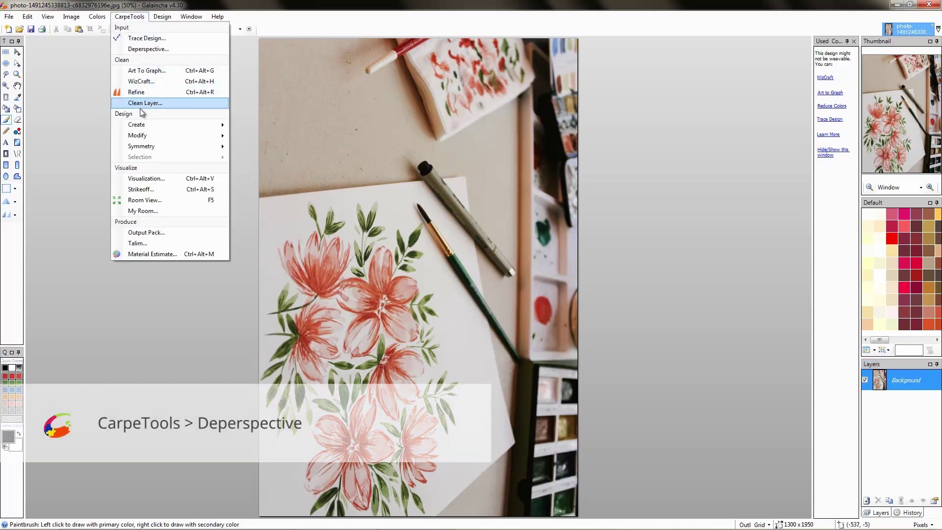
pyautogui.click(132, 50)
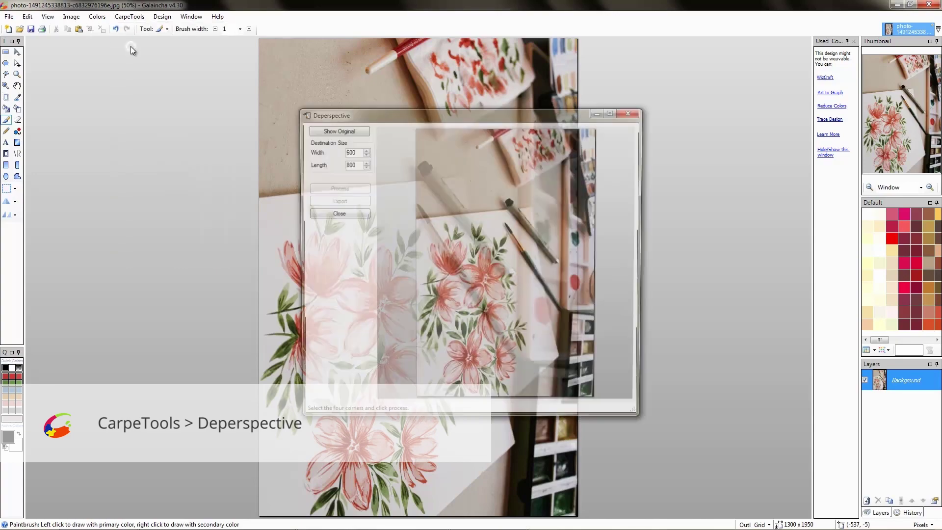
pyautogui.click(613, 112)
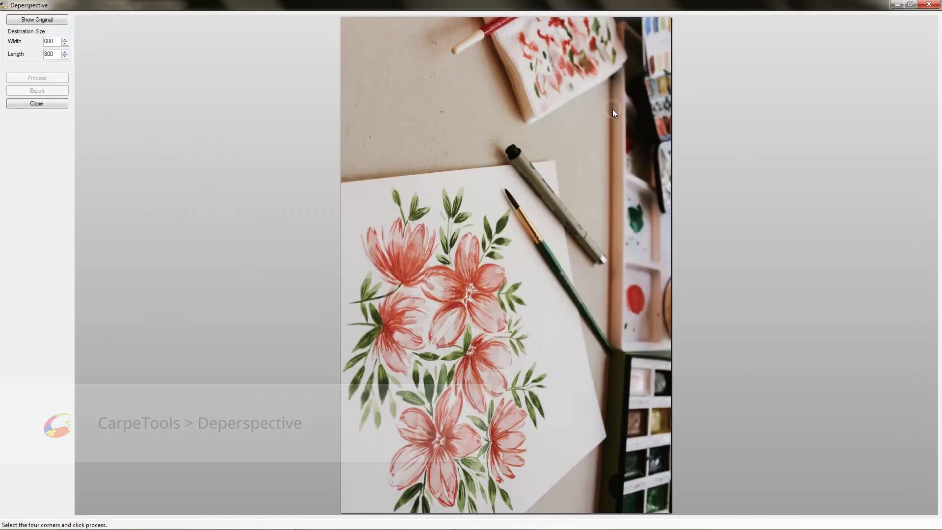
pyautogui.click(358, 227)
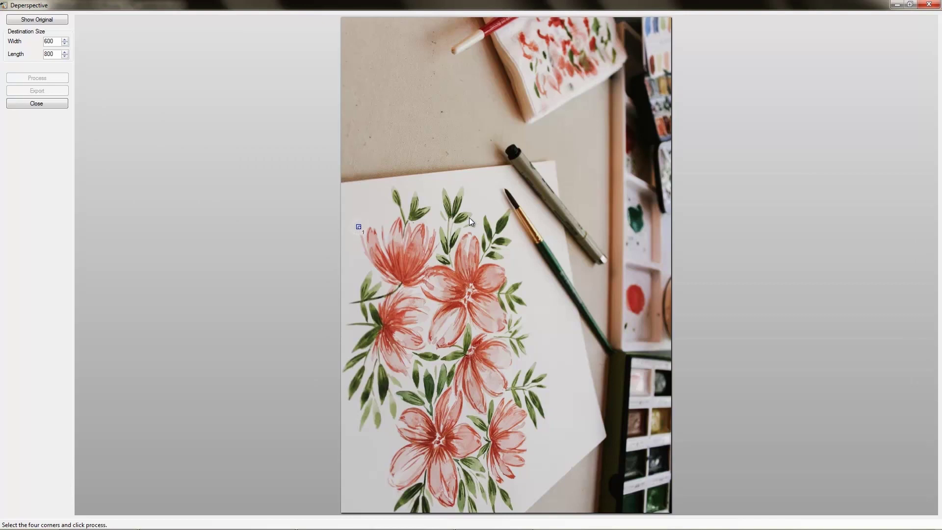
pyautogui.click(509, 211)
pyautogui.click(543, 419)
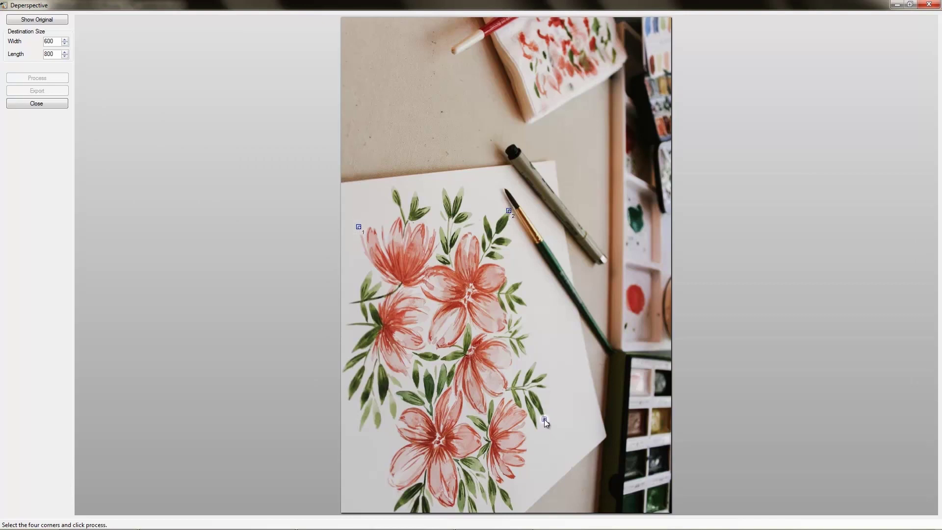
pyautogui.click(393, 508)
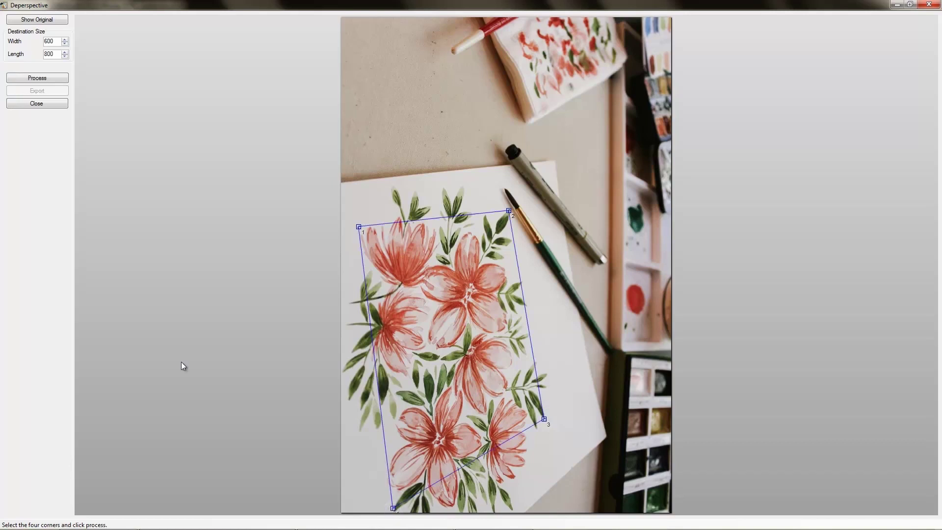
# Flatten the marked sheet and export it as a new 600 x 800 Untitled design.
pyautogui.click(44, 79)
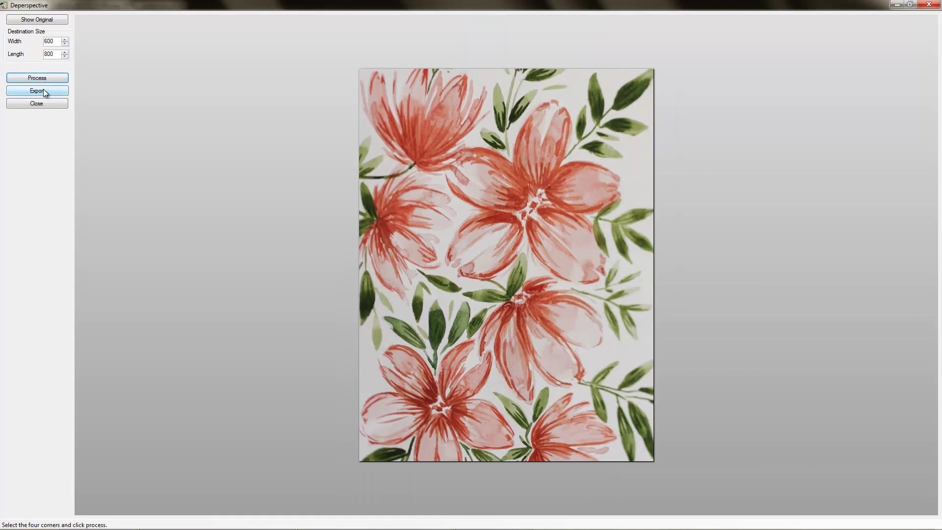
pyautogui.click(43, 90)
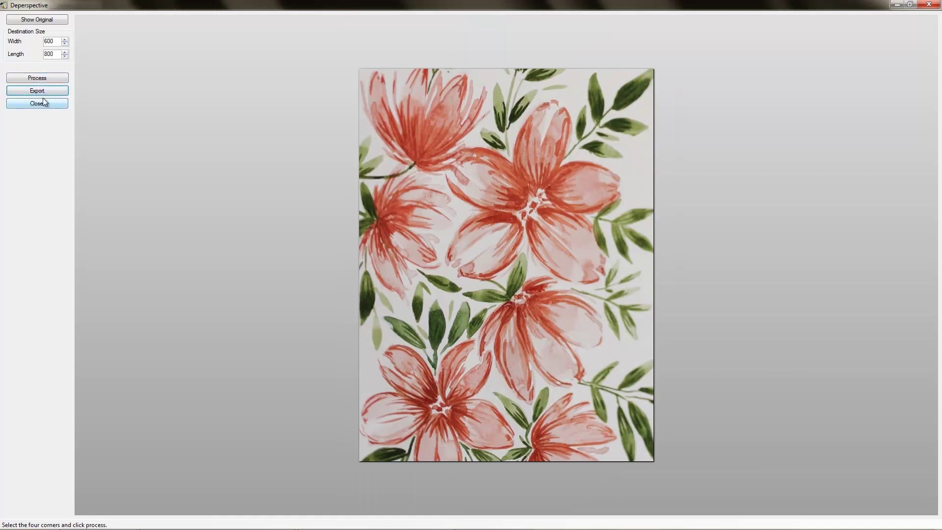
pyautogui.click(43, 102)
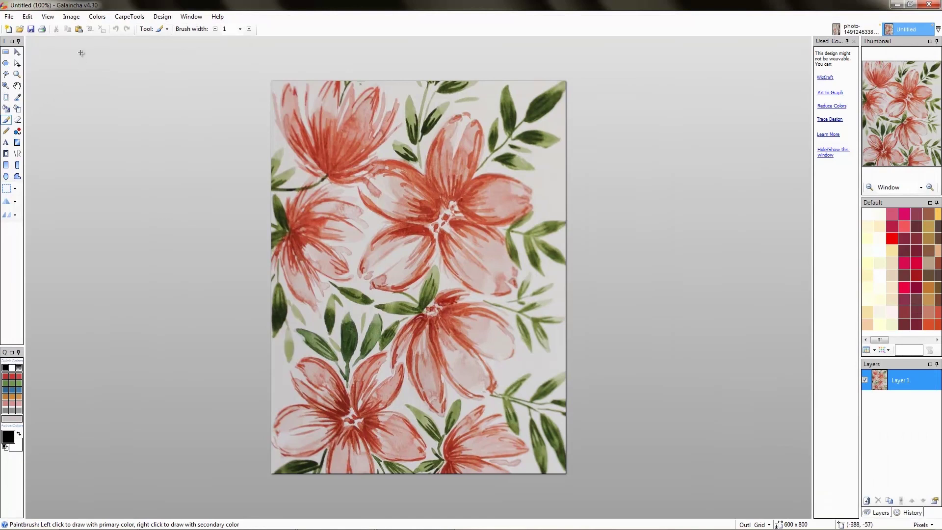
# In Image Resize, choose Antialiased resampling and untick Maintain aspect ratio.
pyautogui.click(71, 16)
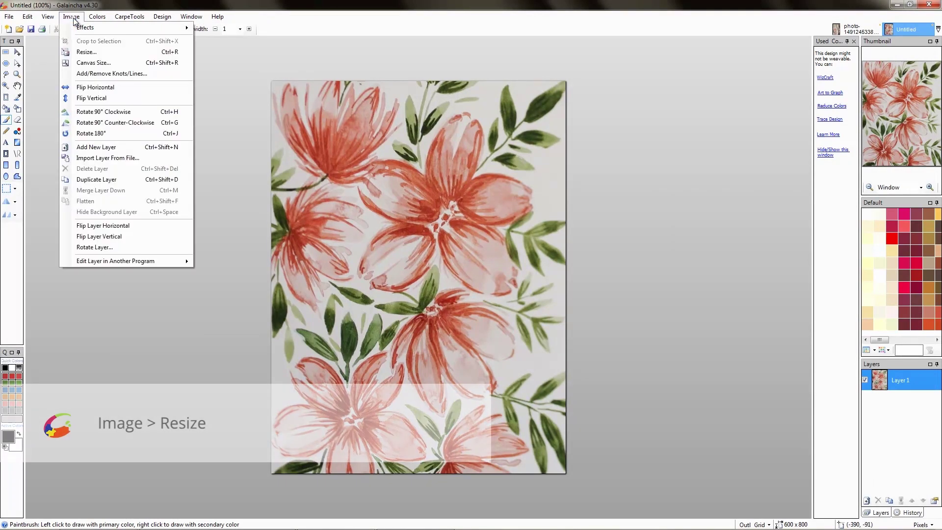
pyautogui.click(81, 52)
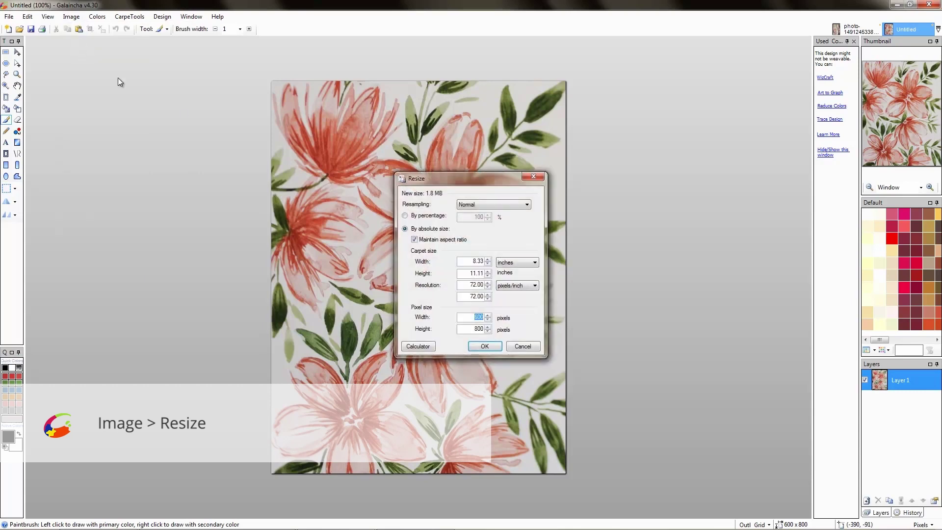
pyautogui.click(527, 204)
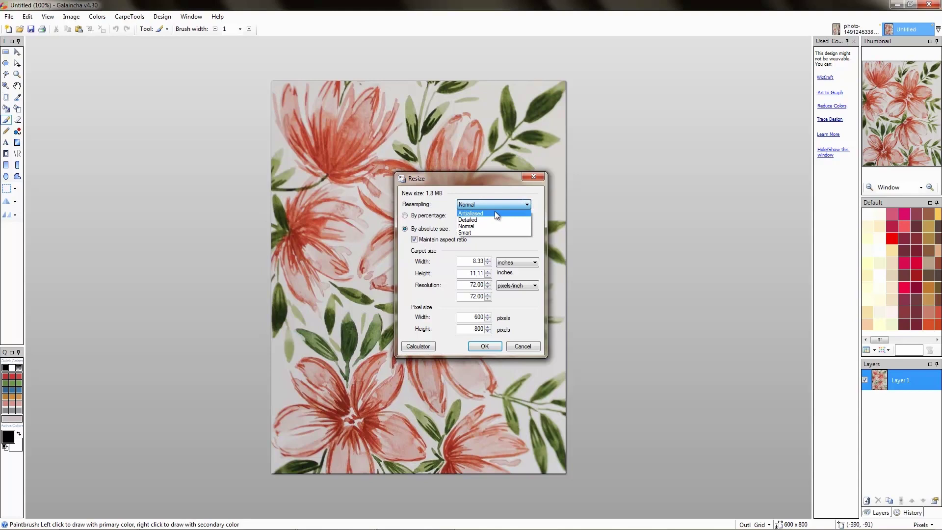
pyautogui.click(493, 213)
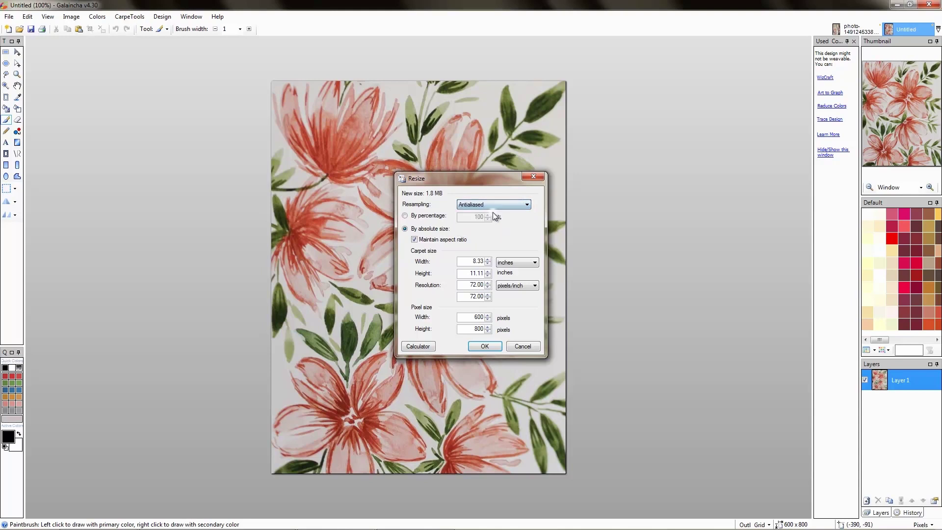
pyautogui.click(415, 240)
# Set resolution to 10 x 10 pixels per inch and size to 108 x 144 inches, then apply.
pyautogui.moveTo(462, 284); pyautogui.dragTo(485, 285)
pyautogui.write('10')
pyautogui.moveTo(464, 296); pyautogui.dragTo(489, 300)
pyautogui.write('1')
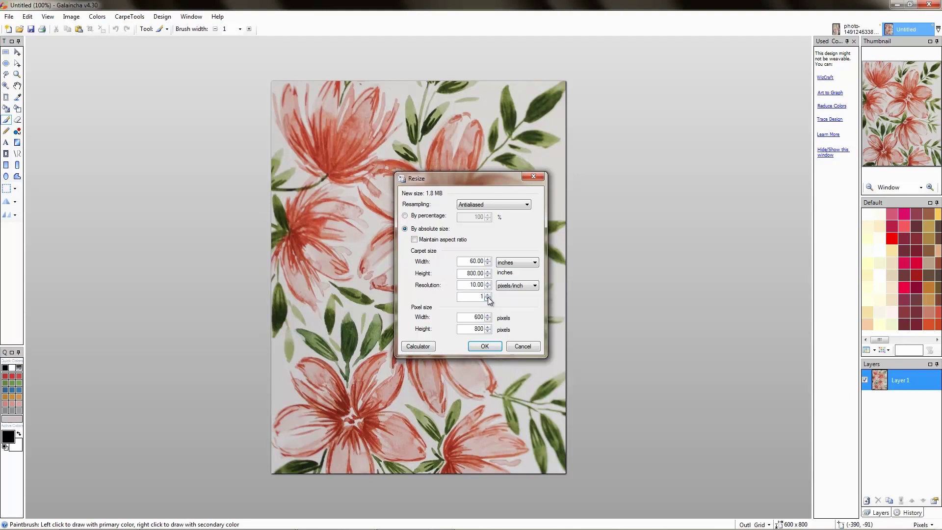
pyautogui.write('0')
pyautogui.moveTo(467, 263); pyautogui.dragTo(489, 264)
pyautogui.write('108')
pyautogui.moveTo(470, 275); pyautogui.dragTo(484, 274)
pyautogui.write('144')
pyautogui.click(485, 346)
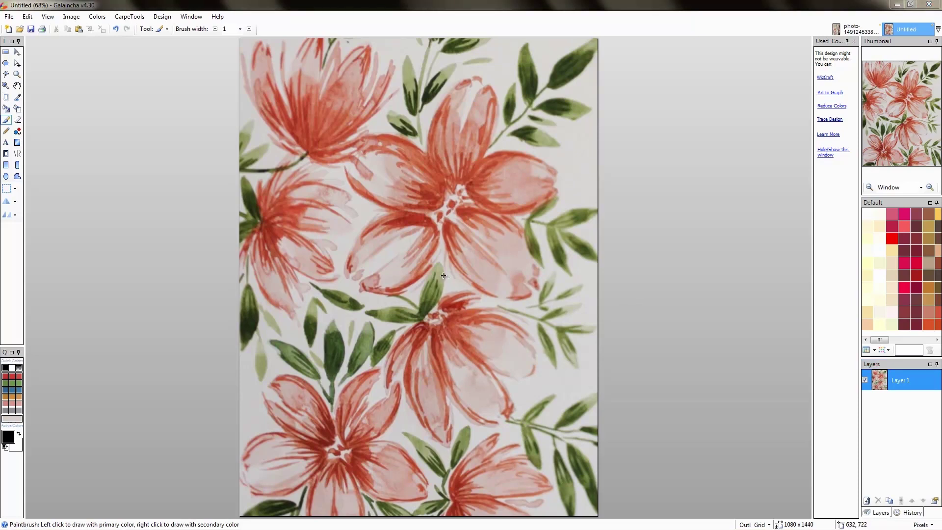
# Open Art To Graph, fit the painting in the preview and pick colours automatically.
pyautogui.click(132, 18)
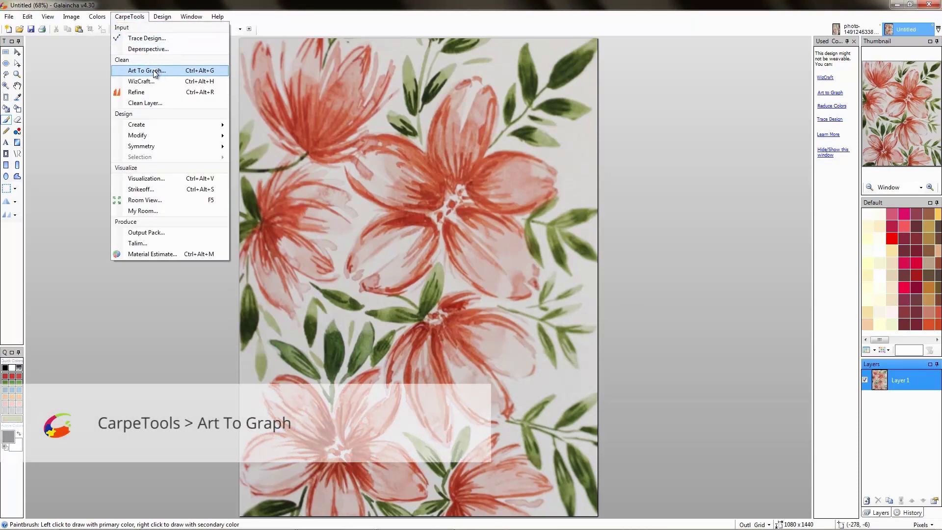
pyautogui.click(155, 73)
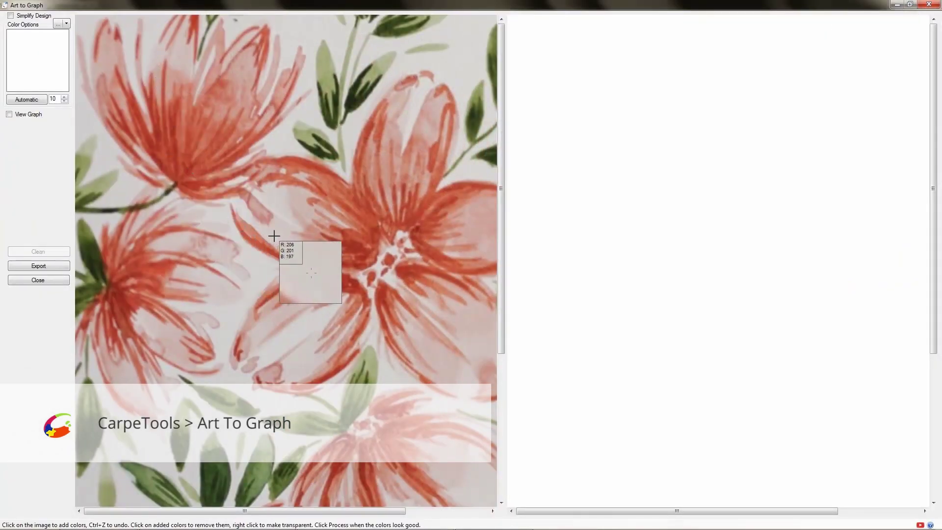
pyautogui.rightClick(274, 236)
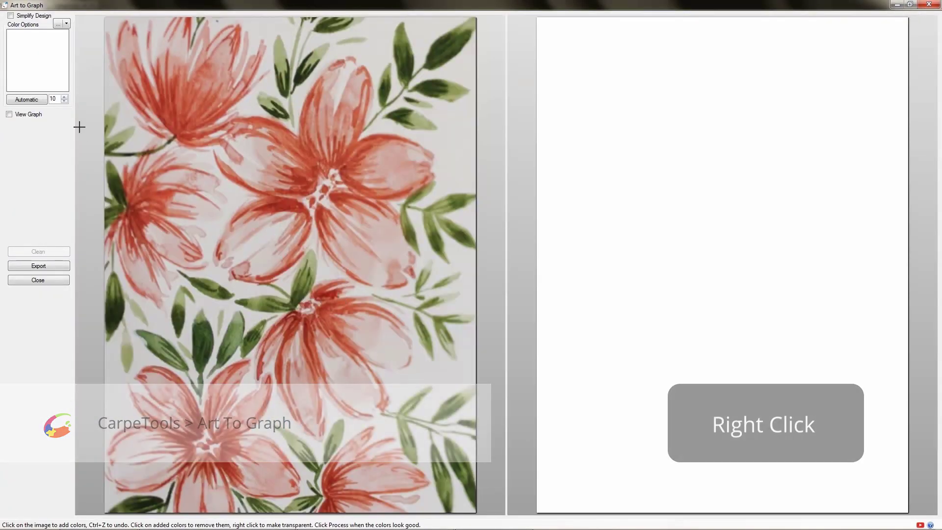
pyautogui.click(31, 102)
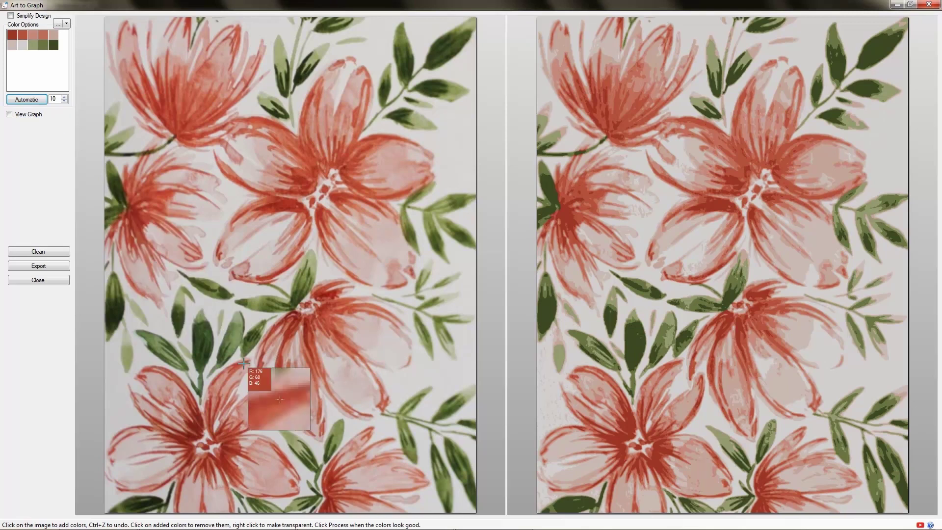
# Add dark red, light grey, light olive and dark green to the palette, then export.
pyautogui.click(194, 425)
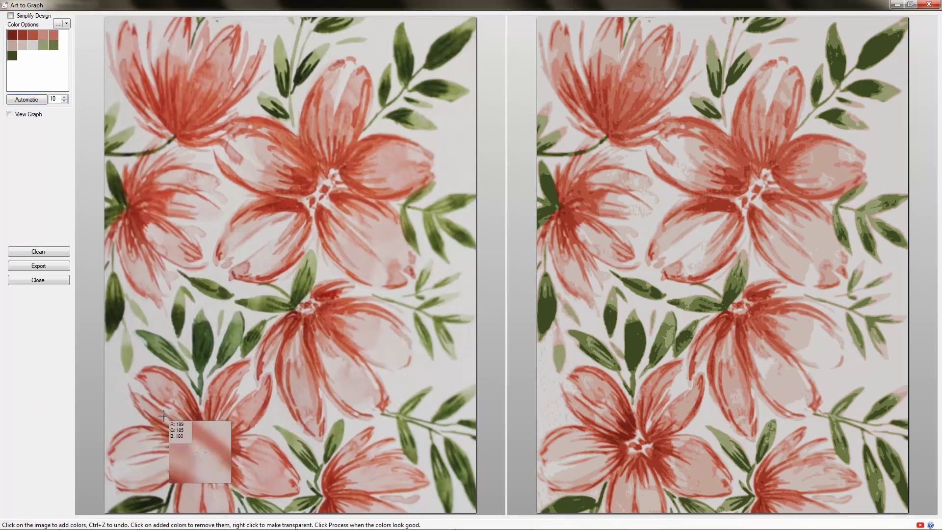
pyautogui.click(118, 406)
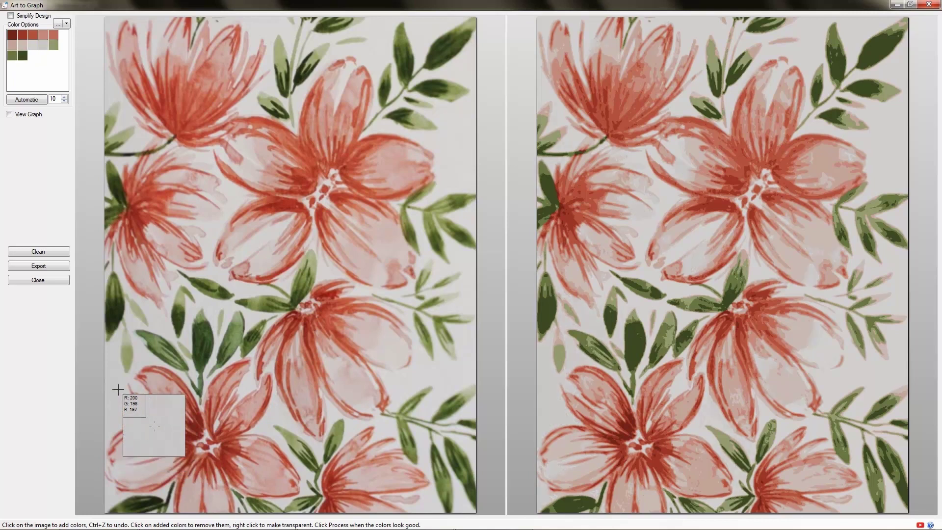
pyautogui.click(126, 339)
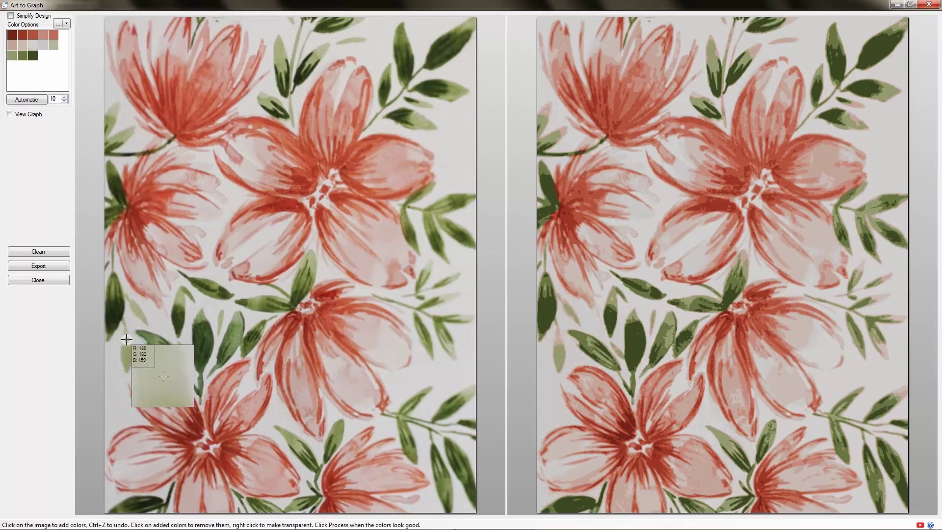
pyautogui.click(205, 357)
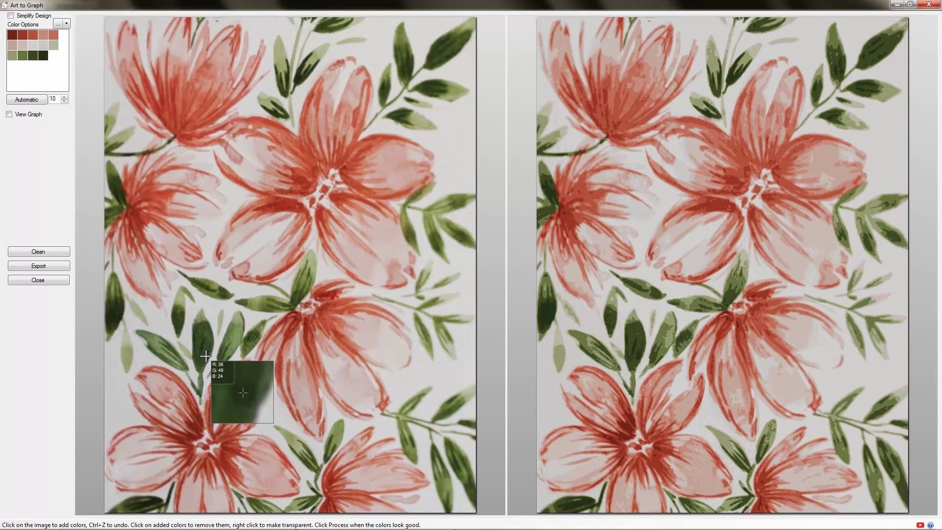
pyautogui.click(59, 271)
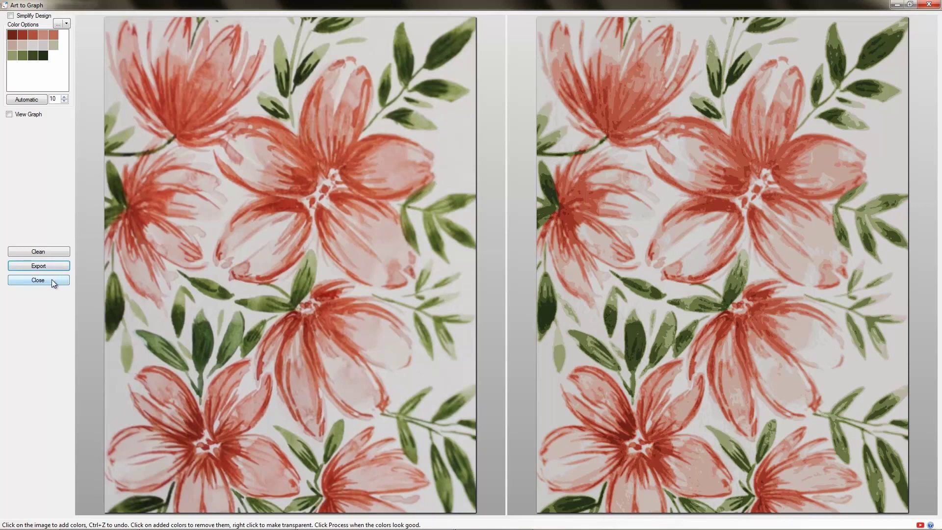
# Close Art to Graph and bring up the Clean Layer window for the 14-colour design.
pyautogui.click(52, 278)
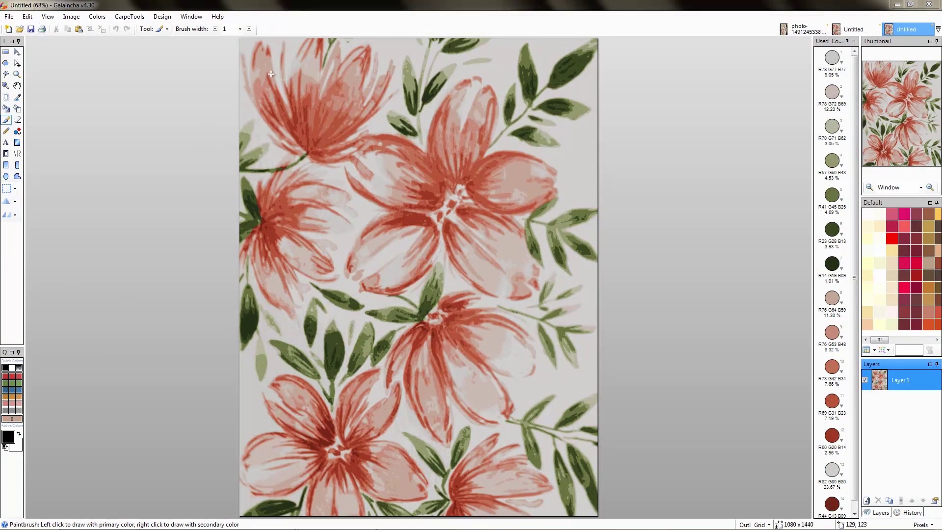
pyautogui.click(129, 16)
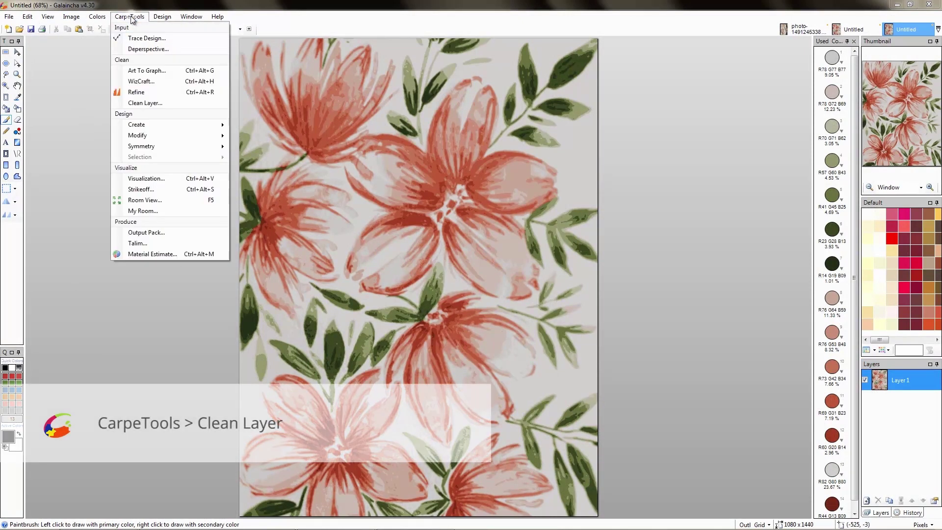
pyautogui.click(135, 103)
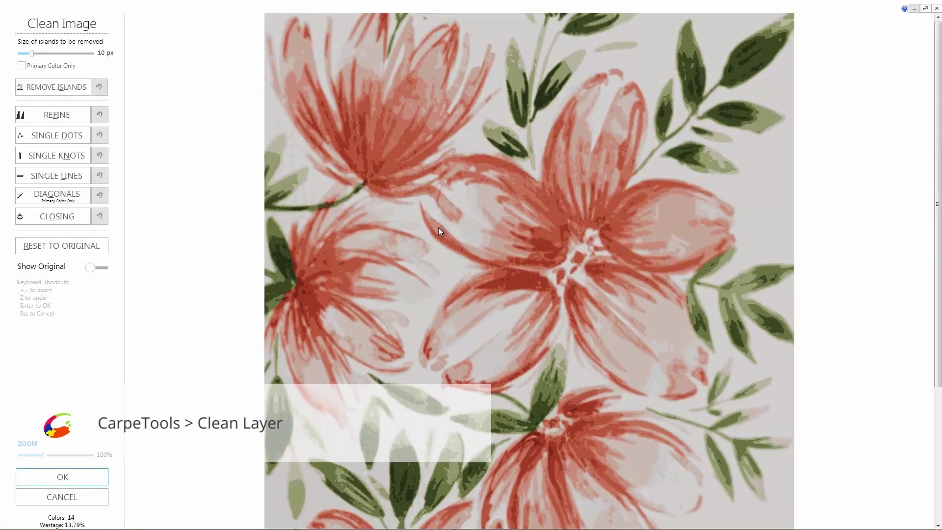
# Remove single dots, single knots and colour islands up to 8 px from the flower design.
pyautogui.scroll(3, 438, 228)
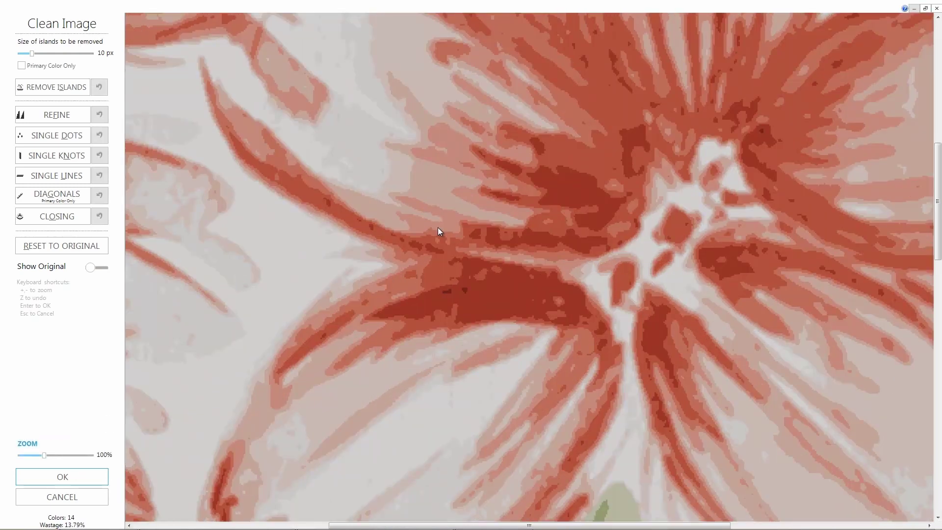
pyautogui.scroll(2, 437, 228)
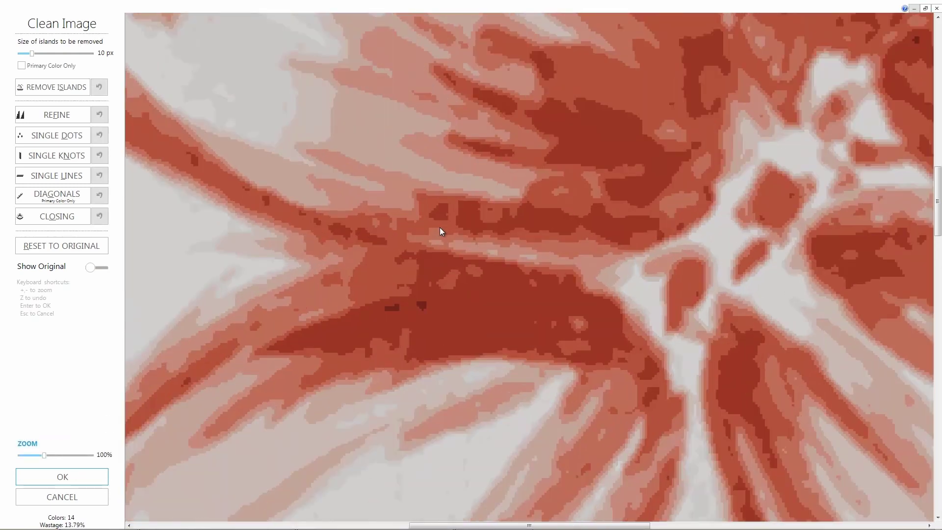
pyautogui.moveTo(937, 201); pyautogui.dragTo(934, 163)
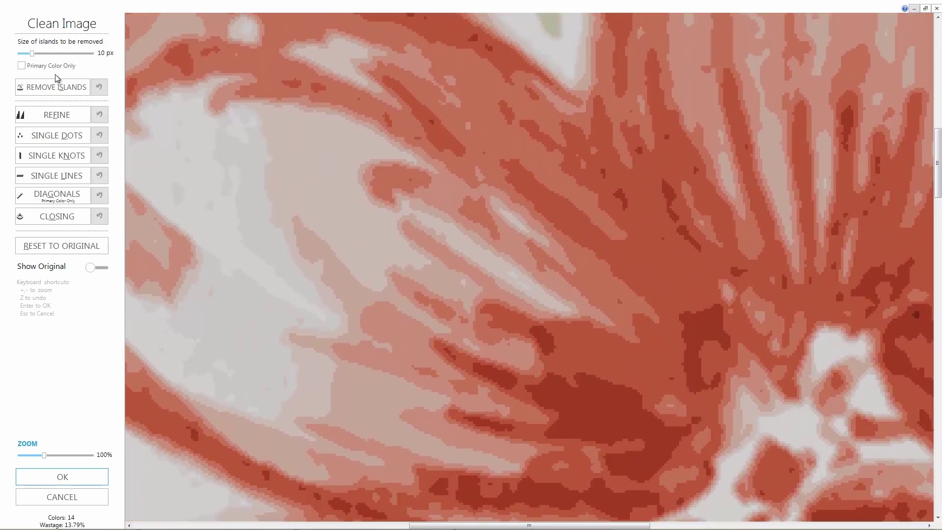
pyautogui.click(50, 135)
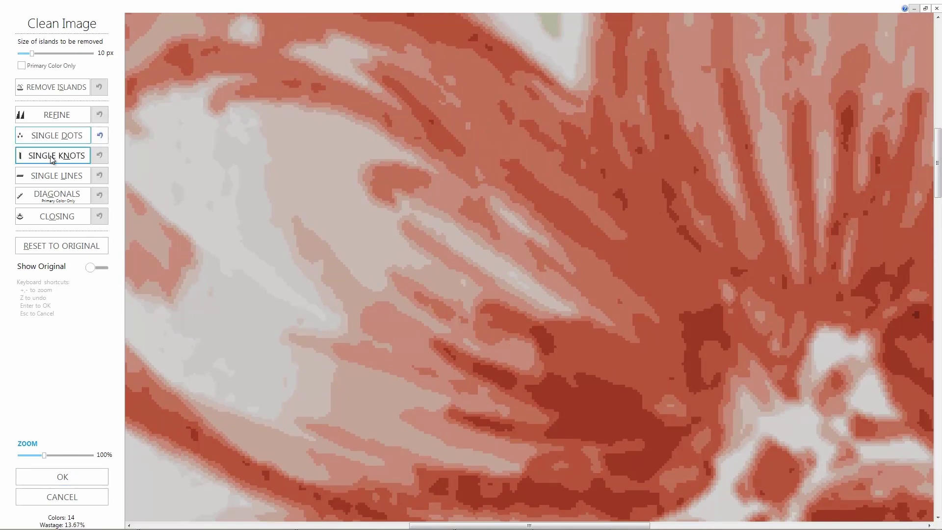
pyautogui.click(51, 158)
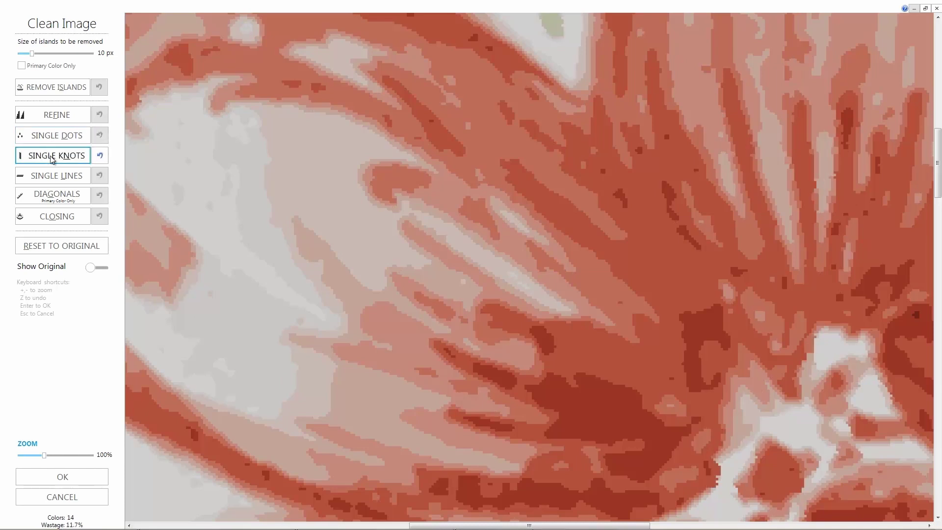
pyautogui.moveTo(31, 55); pyautogui.dragTo(31, 54)
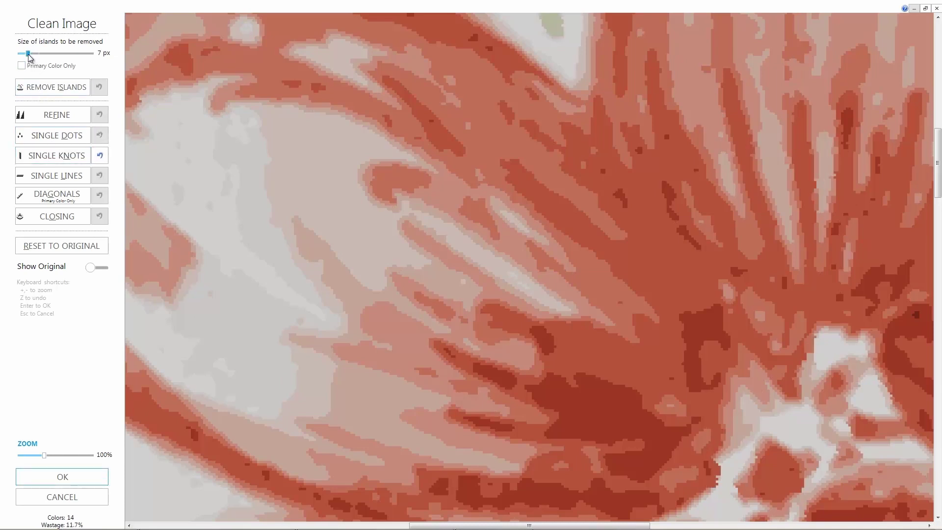
pyautogui.click(40, 92)
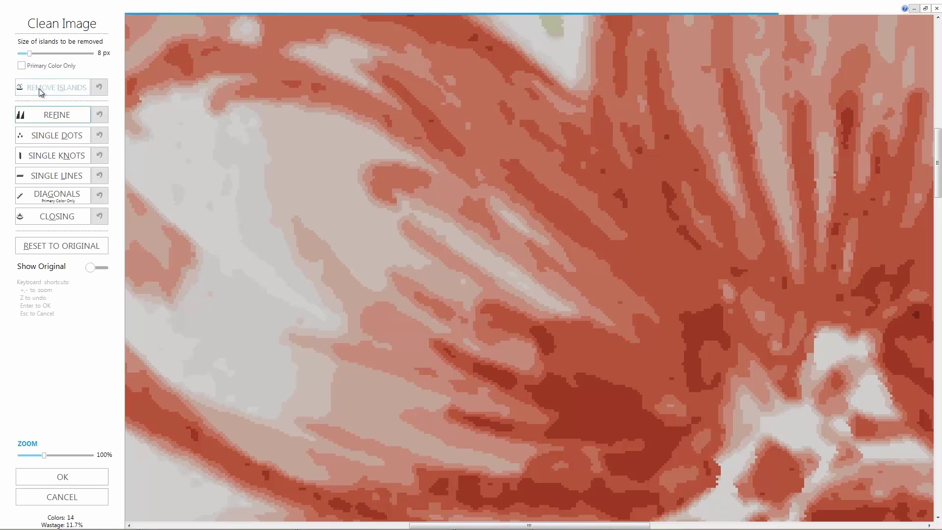
# Refine the design to 10.29% wastage, compare it with the original, and apply the cleanup.
pyautogui.click(53, 116)
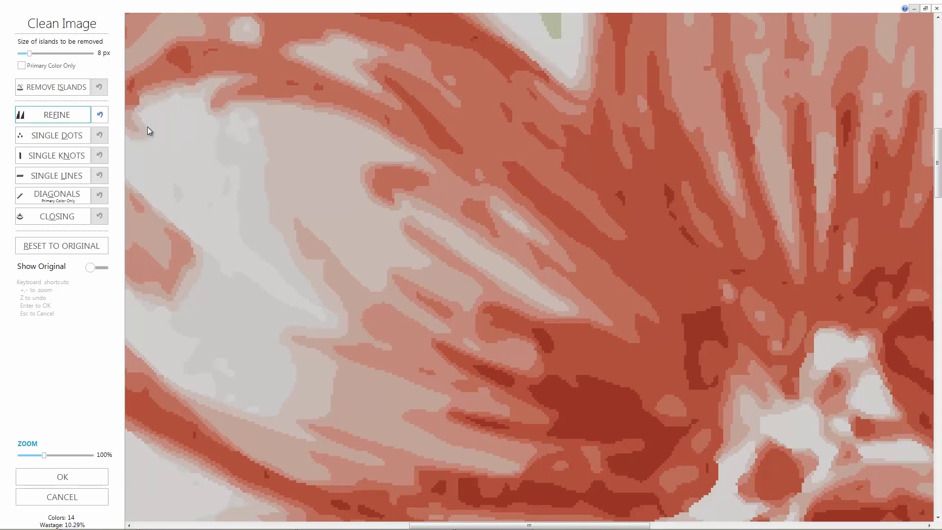
pyautogui.hotkey('ctrl', '0')
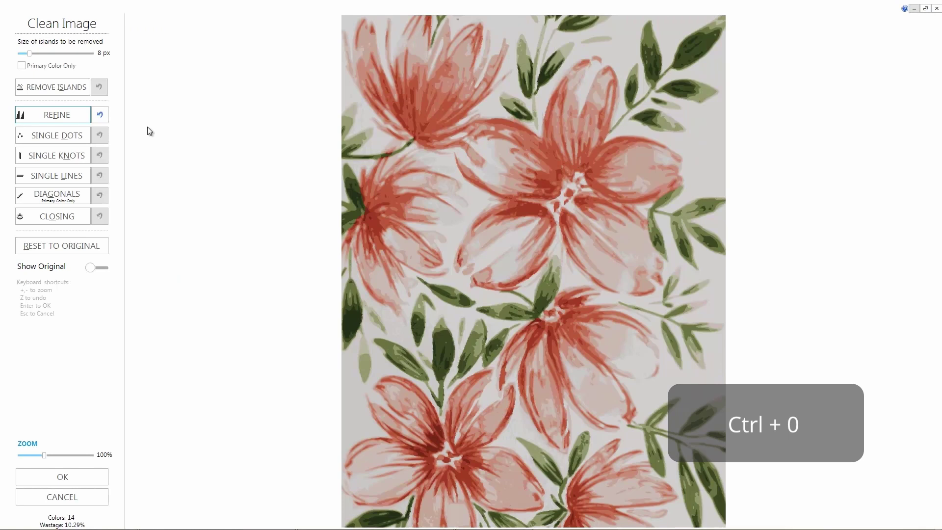
pyautogui.click(91, 269)
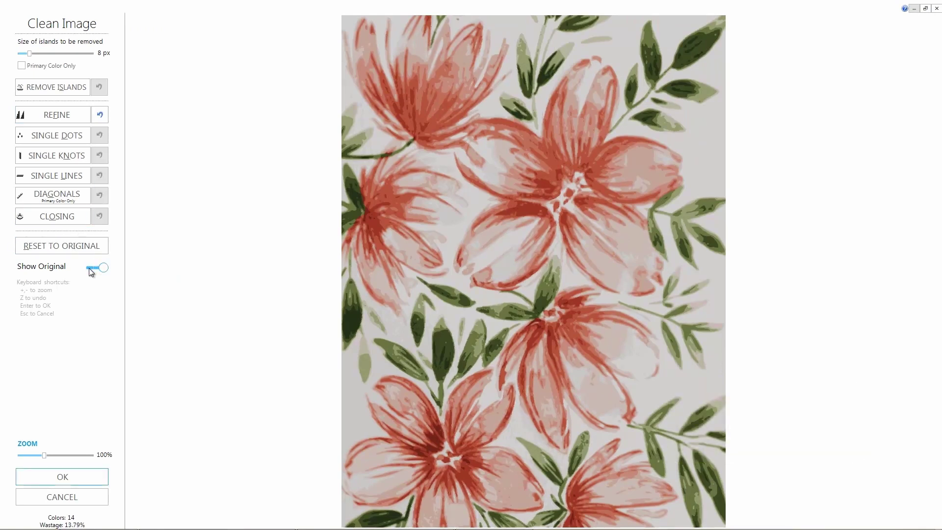
pyautogui.click(102, 268)
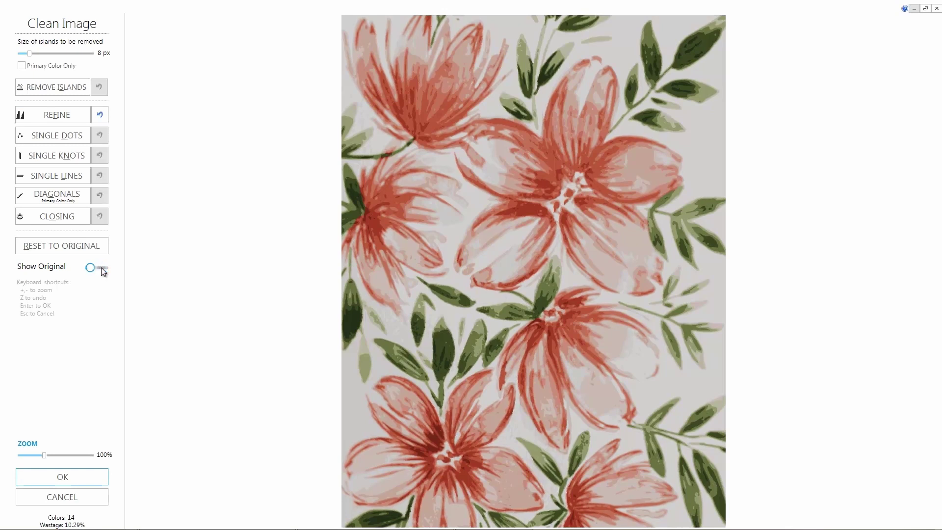
pyautogui.click(61, 478)
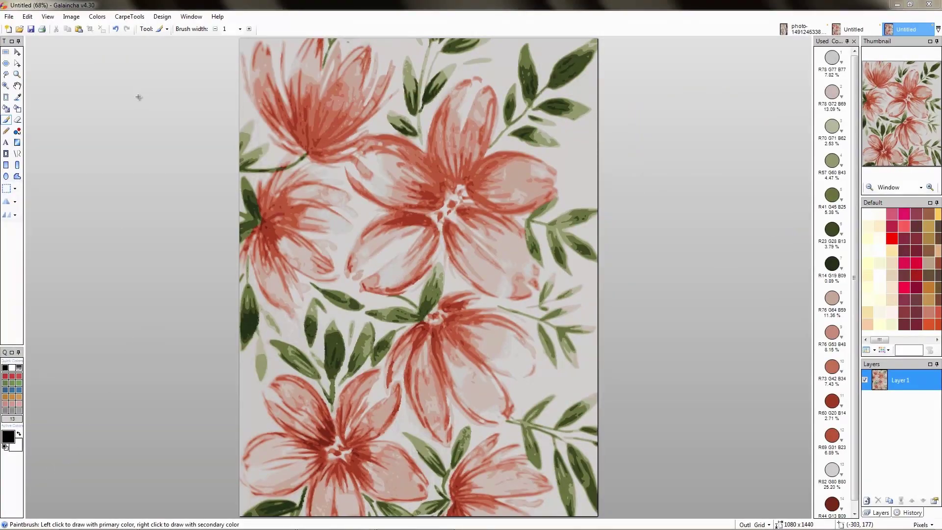
# Load the ARS 1200 colour set from Colors > Load ARS Color Set.
pyautogui.click(98, 17)
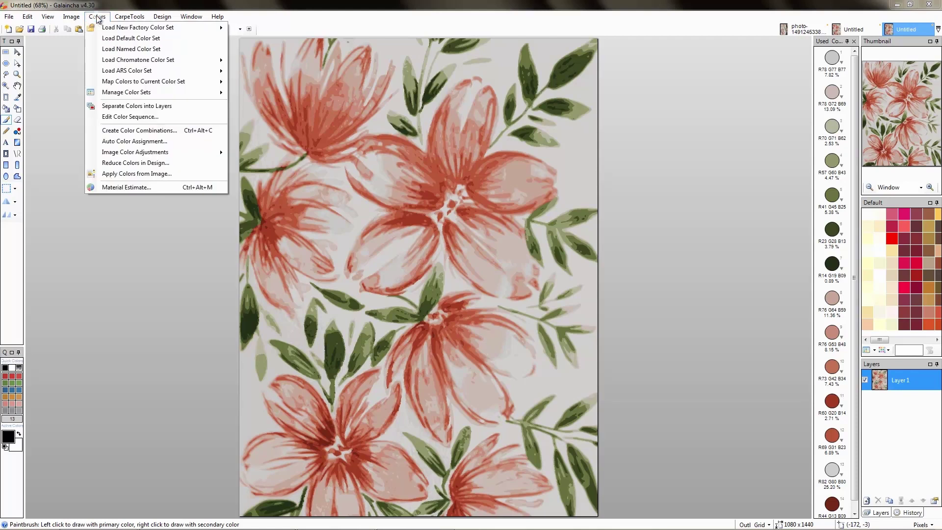
pyautogui.moveTo(124, 72)
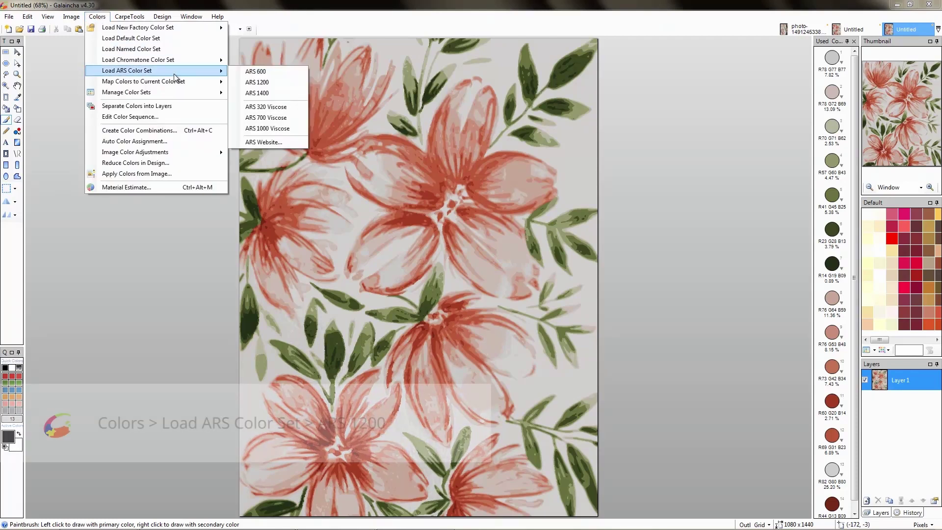
pyautogui.click(259, 84)
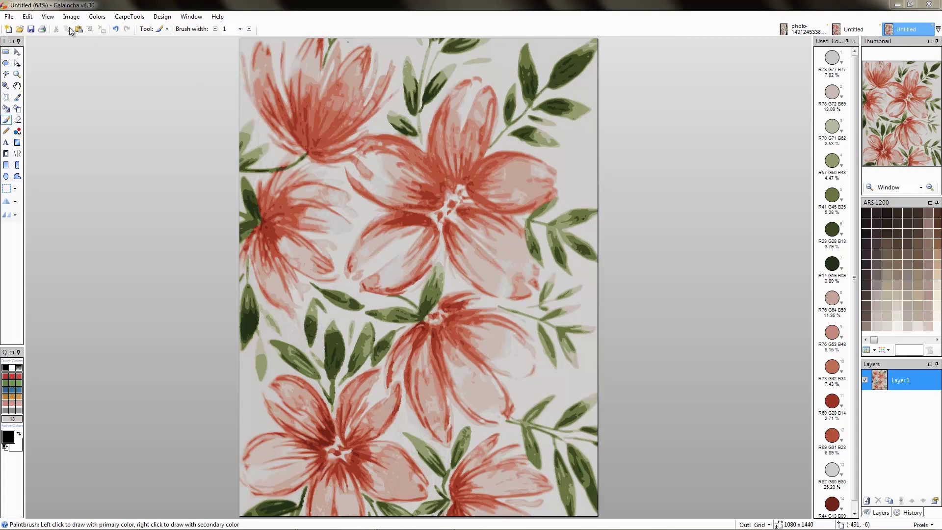
pyautogui.click(97, 18)
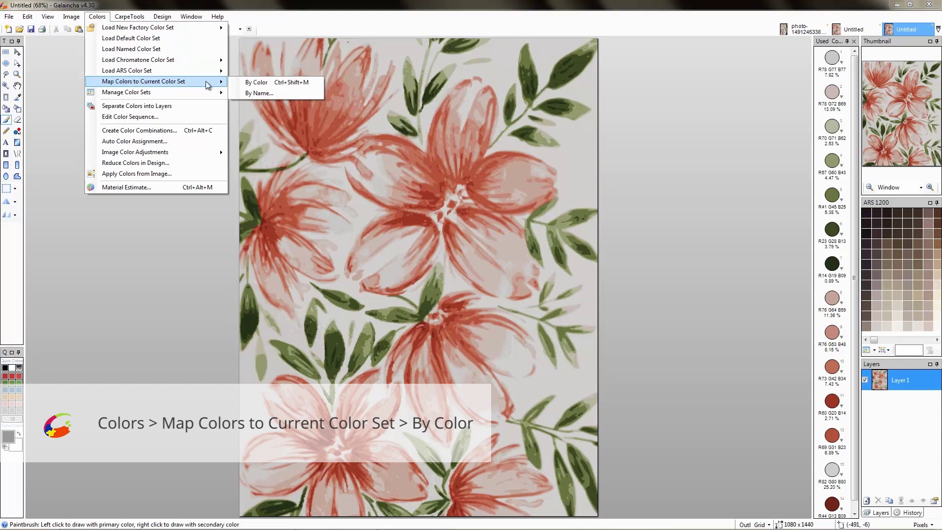
# Map the design's 14 colours to their nearest ARS 1200 shades by colour.
pyautogui.click(248, 82)
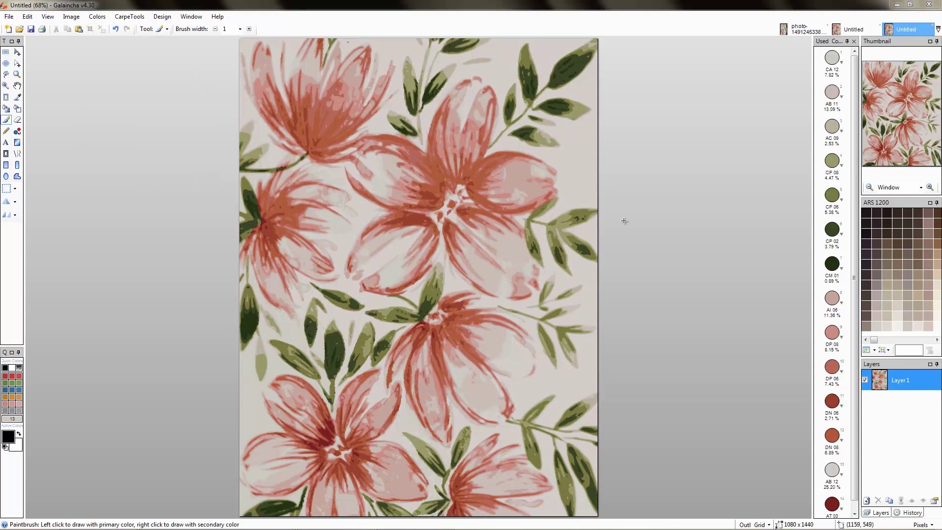
pyautogui.click(12, 19)
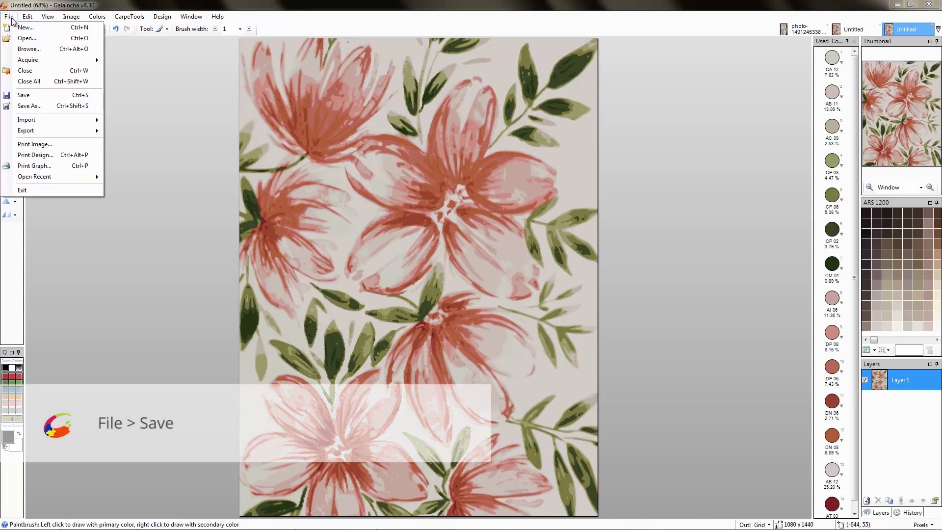
# Save the flower design as Protess.ctfx in Galaincha v4.30 (*.ctfx) format in the Design Processing folder.
pyautogui.click(26, 96)
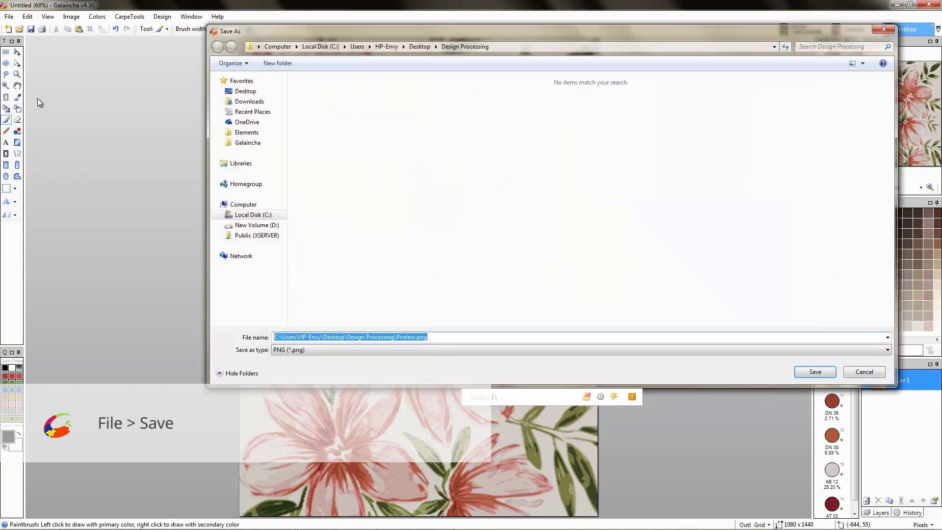
pyautogui.click(486, 352)
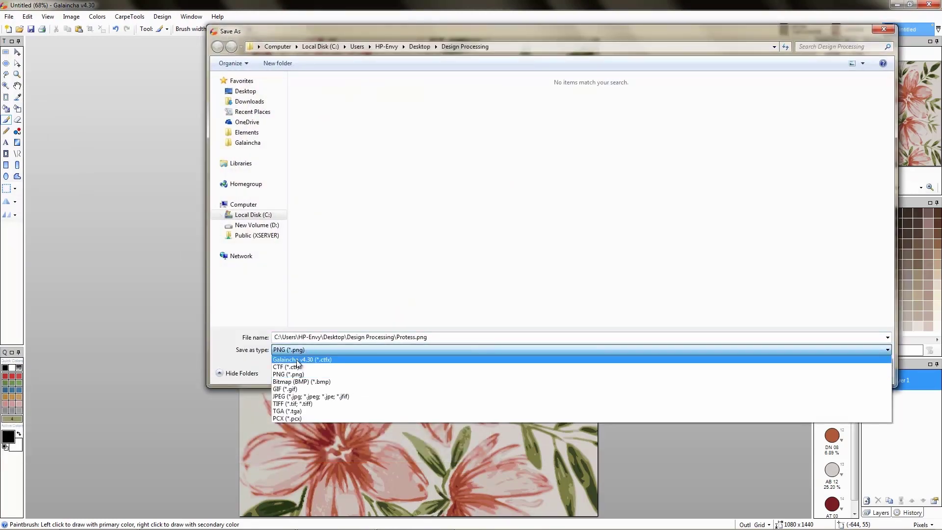
pyautogui.click(297, 359)
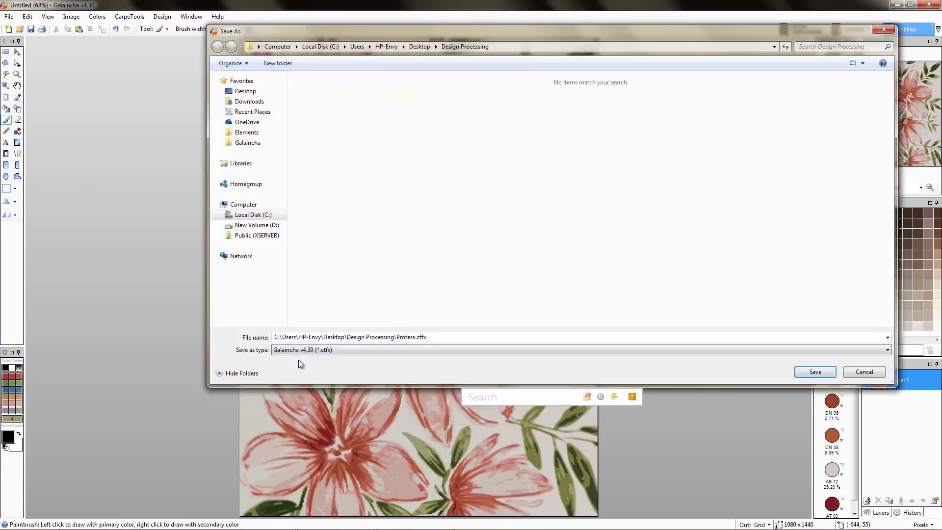
pyautogui.click(815, 371)
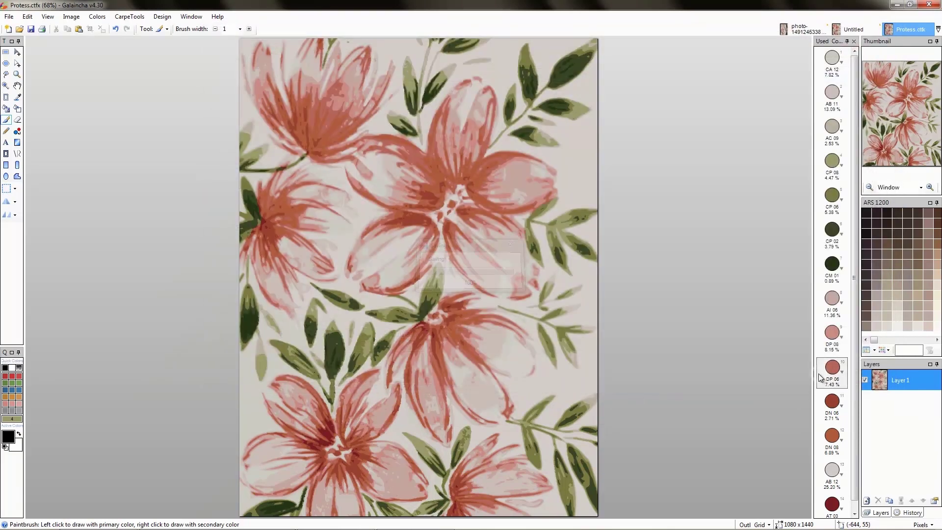